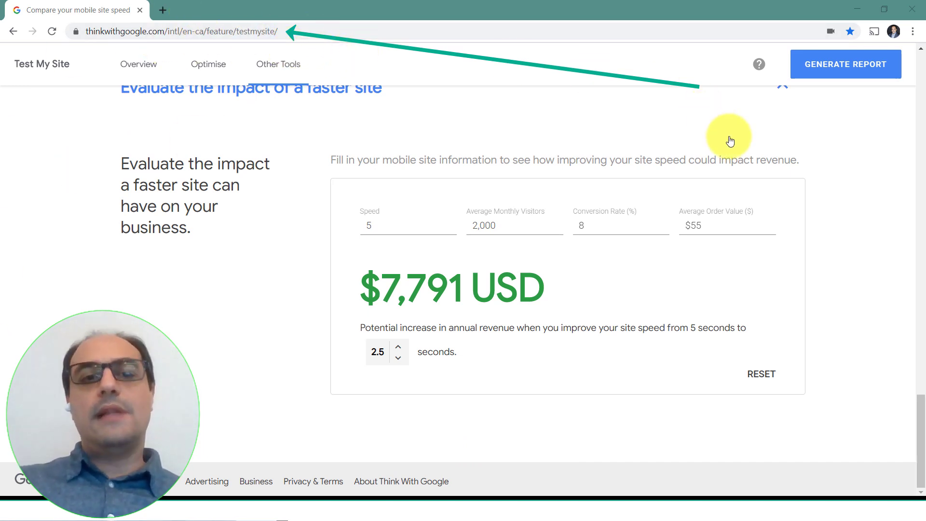
# Review the mobile page speed result for canadaweb.tech from the overview down to the custom page fixes
pyautogui.click(920, 425)
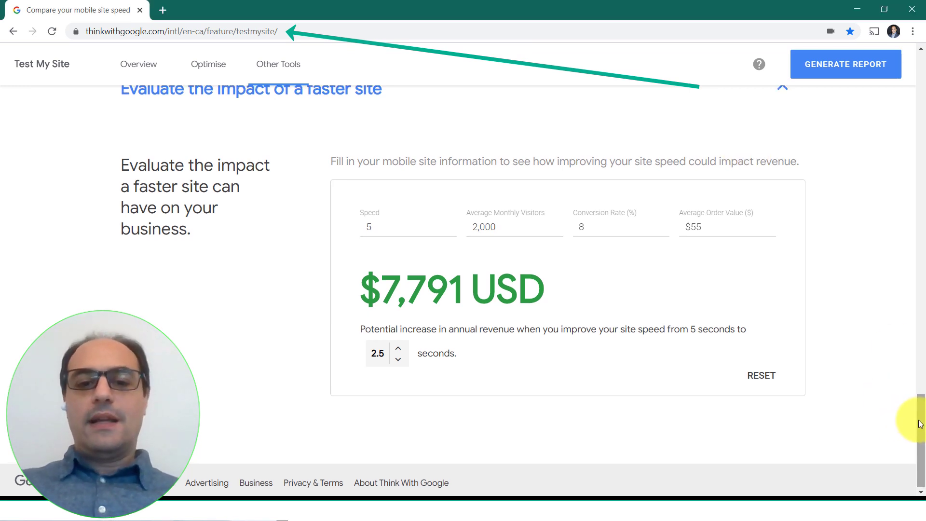
pyautogui.moveTo(921, 422); pyautogui.dragTo(920, 58)
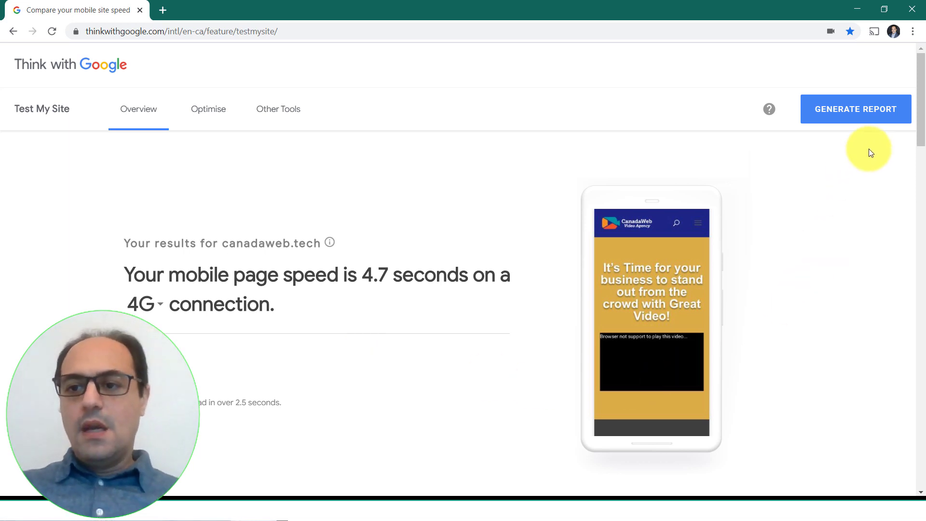
pyautogui.moveTo(922, 87); pyautogui.dragTo(922, 146)
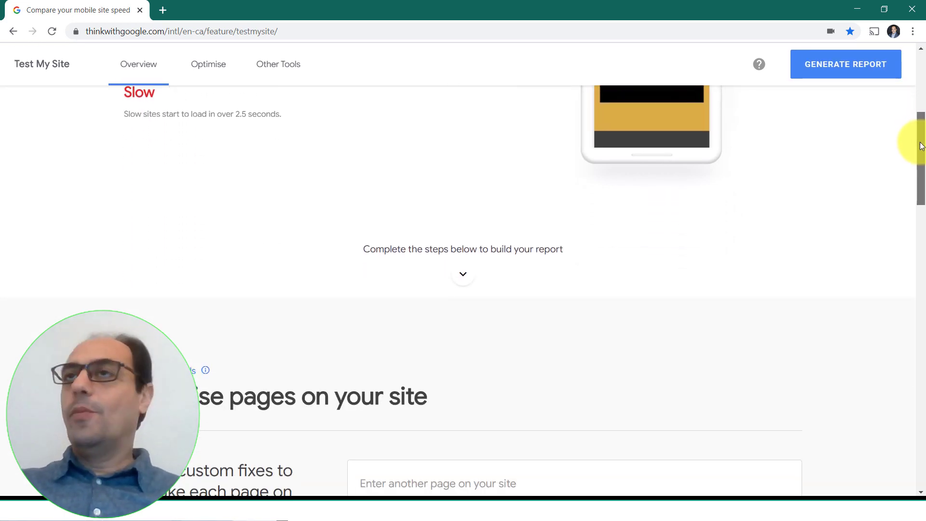
pyautogui.moveTo(922, 146); pyautogui.dragTo(922, 200)
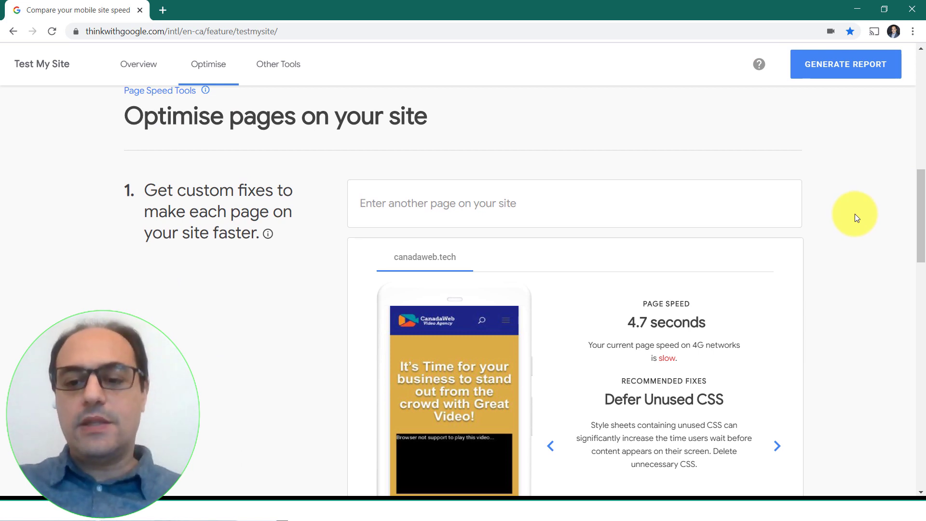
pyautogui.moveTo(923, 204)
pyautogui.mouseDown()
pyautogui.moveTo(923, 236)
pyautogui.moveTo(923, 215)
pyautogui.mouseUp()
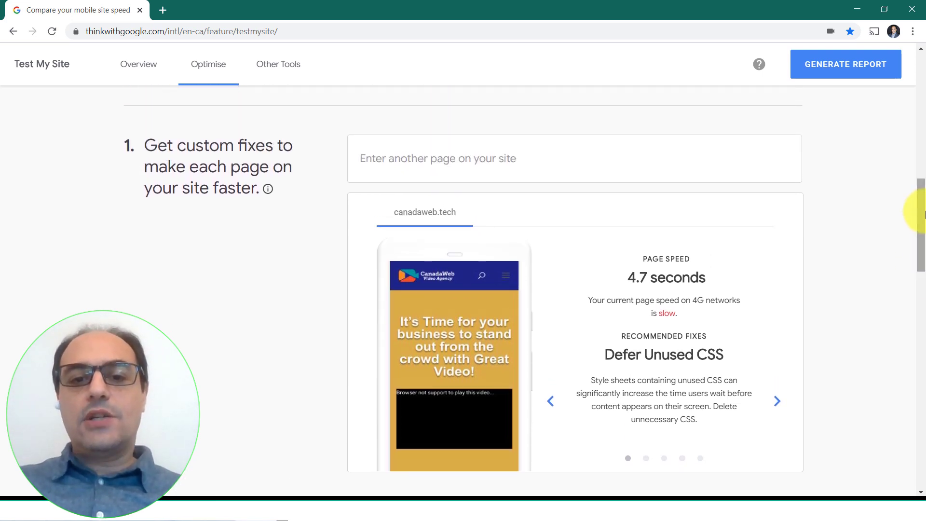
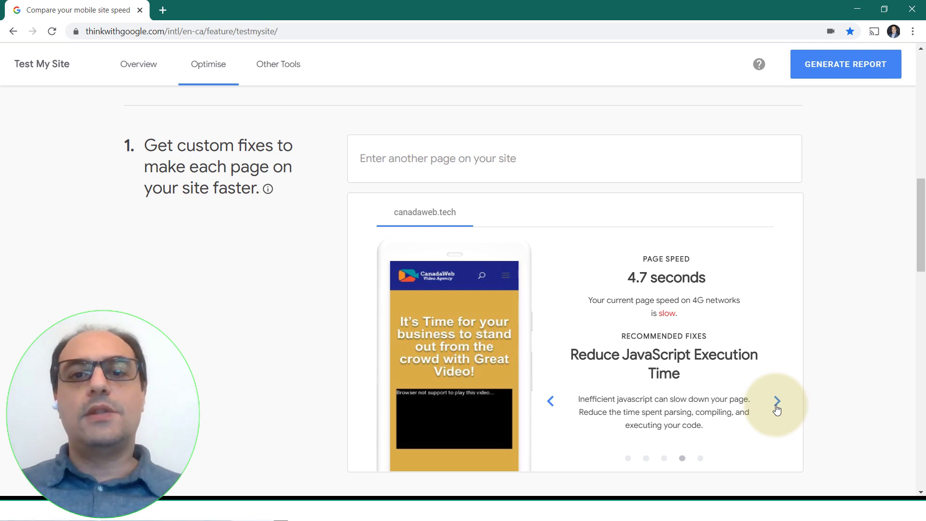
# Browse through the recommended speed fixes for canadaweb.tech
pyautogui.click(776, 408)
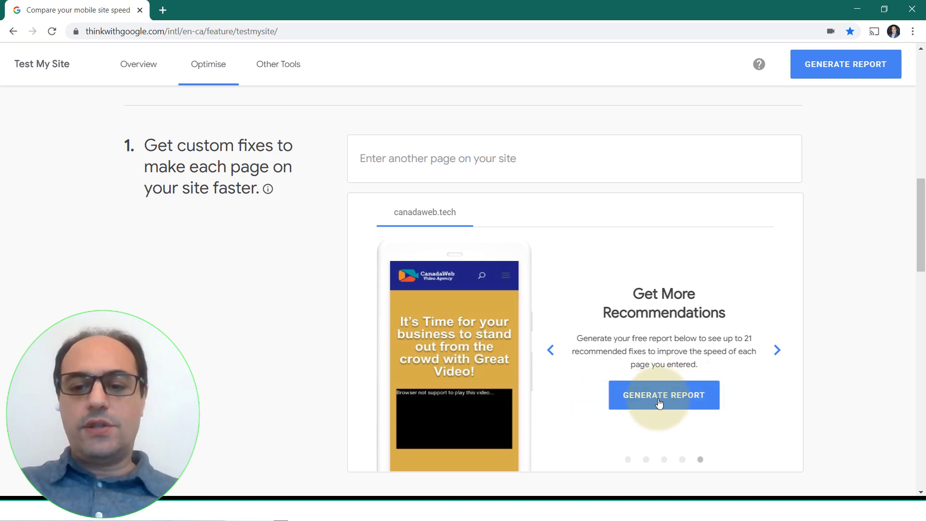
pyautogui.click(777, 351)
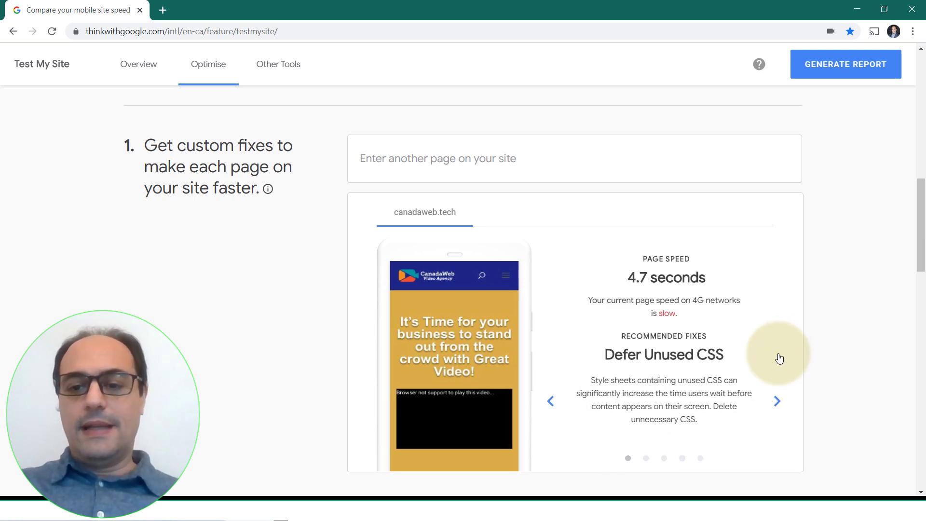
pyautogui.click(777, 401)
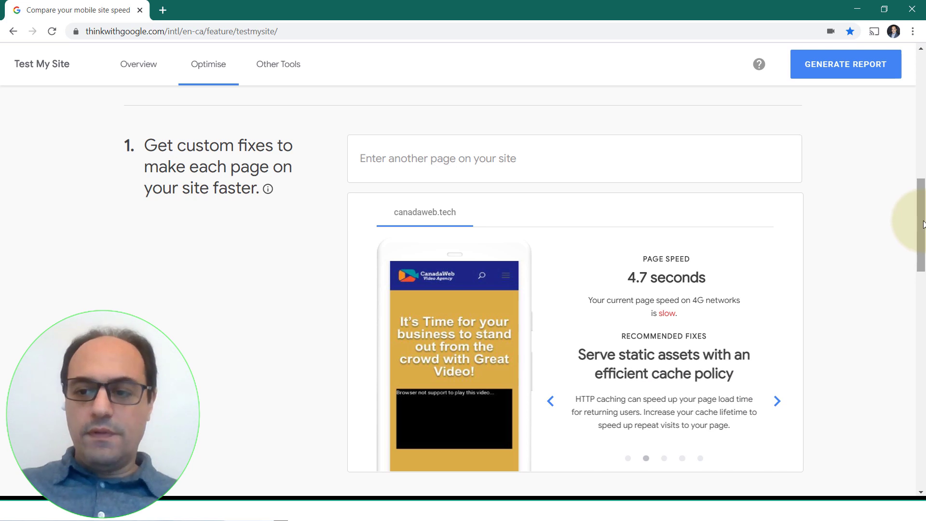
pyautogui.moveTo(923, 224); pyautogui.dragTo(922, 235)
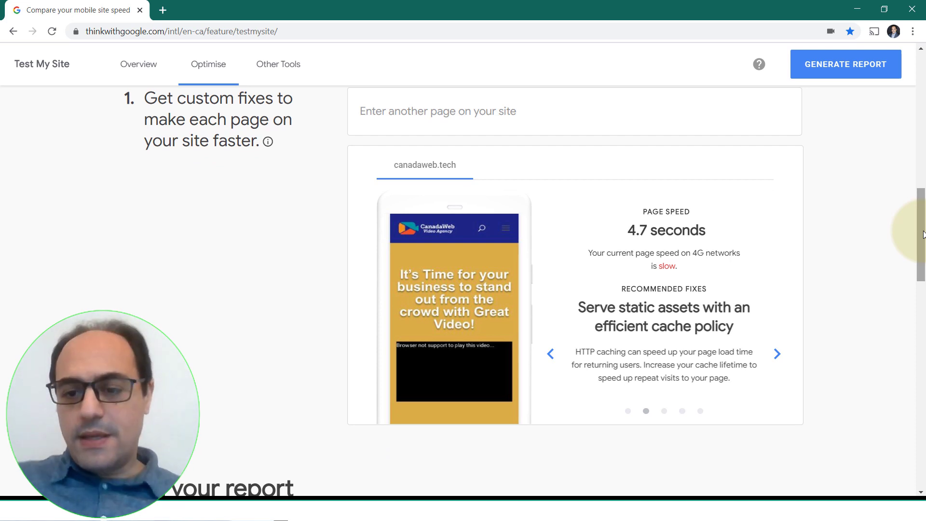
# Examine the speed, monthly visitors, conversion rate and average order value entries in the faster-site impact calculator
pyautogui.moveTo(923, 235); pyautogui.dragTo(898, 441)
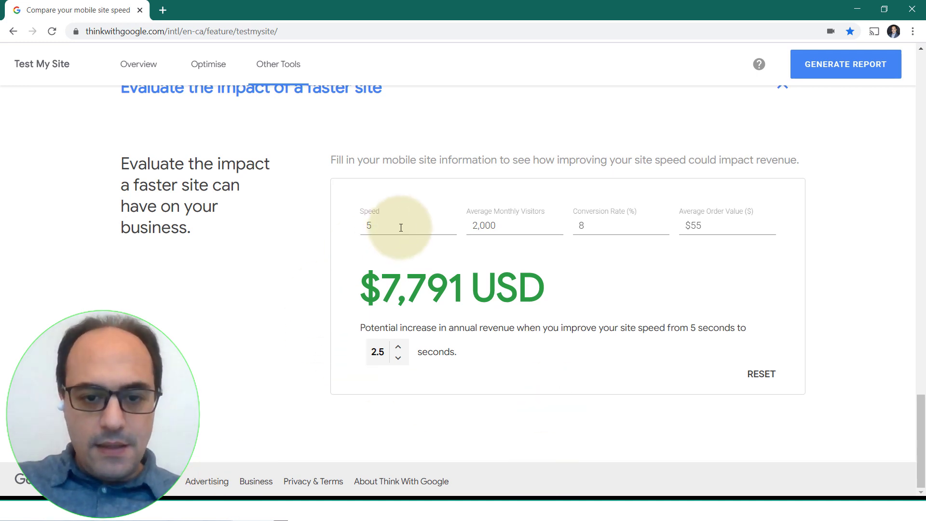
pyautogui.click(374, 233)
pyautogui.moveTo(375, 227); pyautogui.dragTo(357, 222)
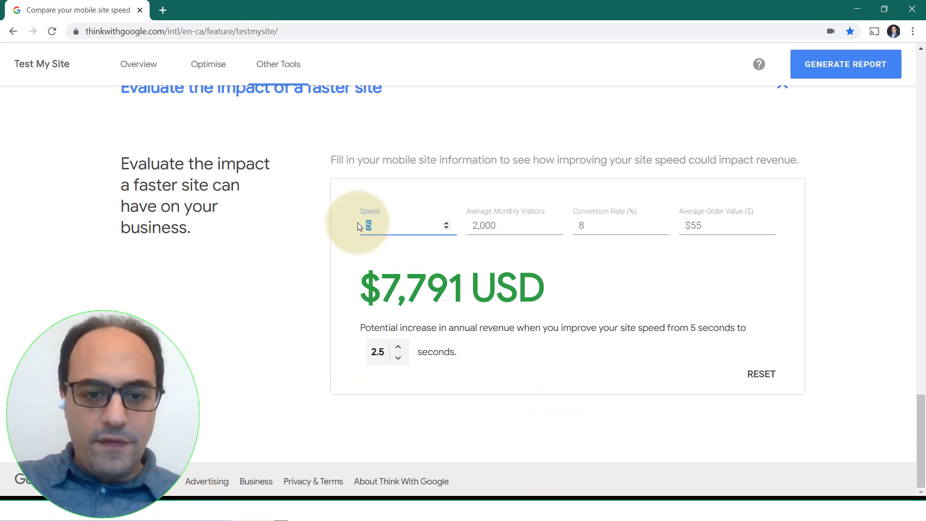
pyautogui.click(264, 227)
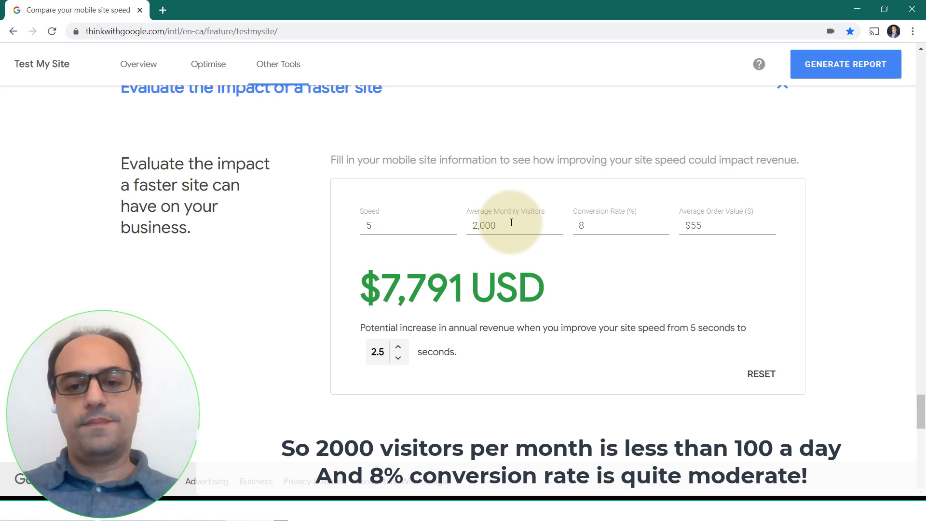
pyautogui.click(608, 221)
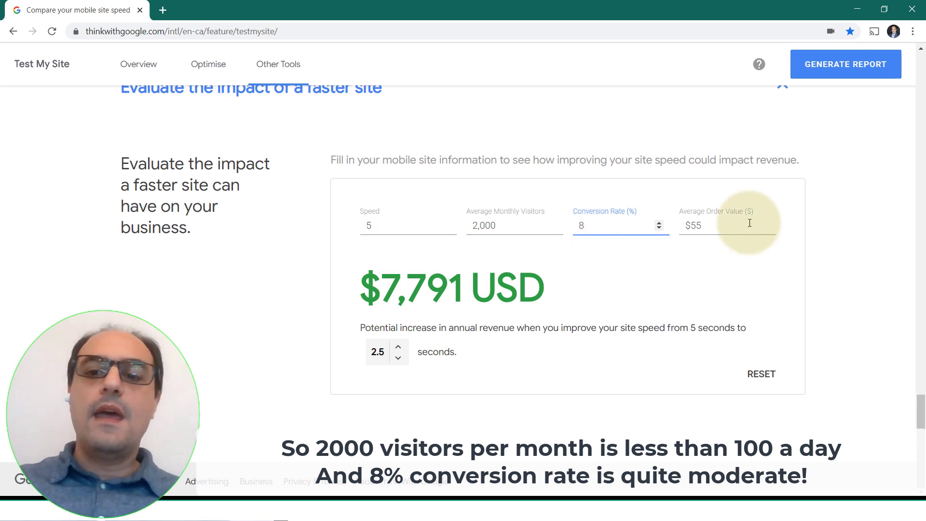
pyautogui.click(729, 223)
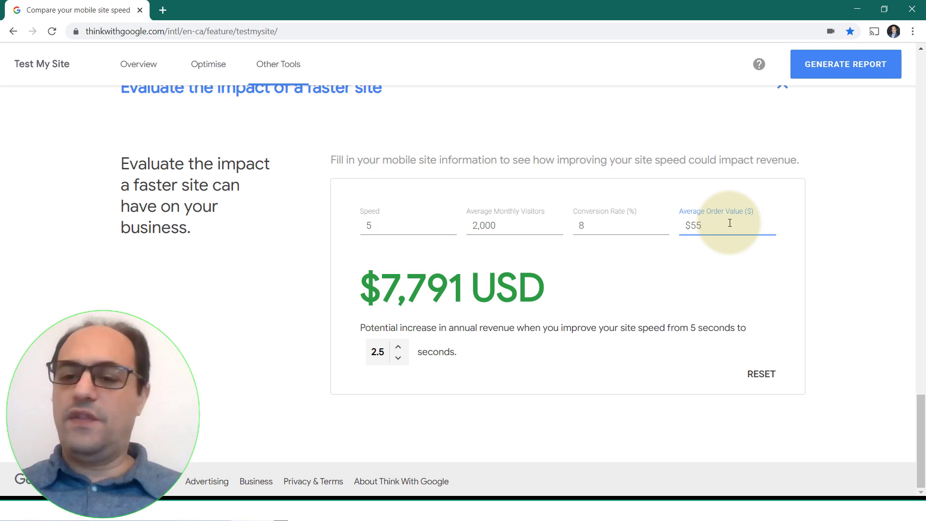
pyautogui.click(386, 223)
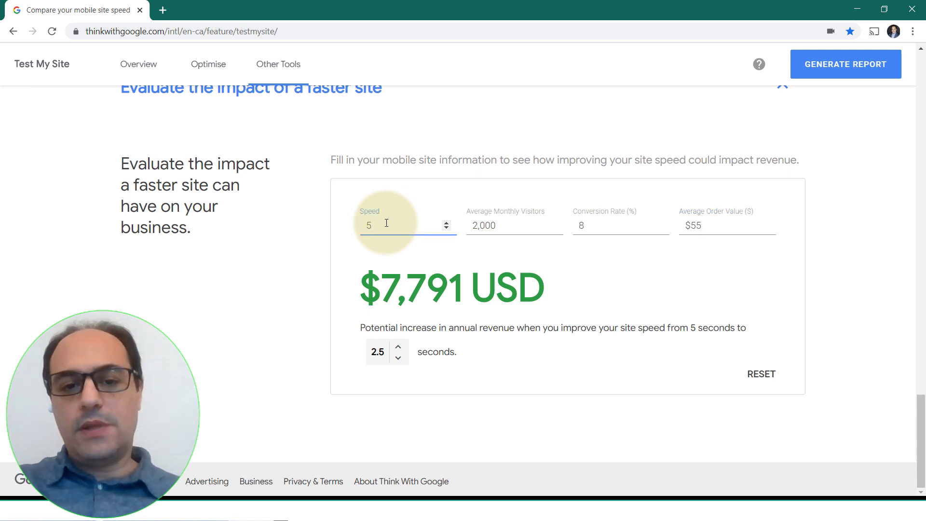
pyautogui.moveTo(386, 223); pyautogui.dragTo(348, 224)
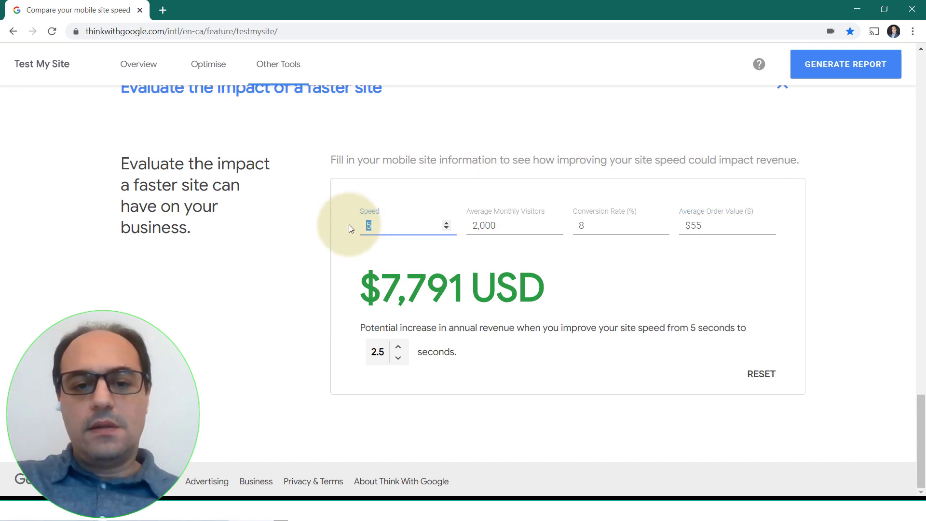
pyautogui.click(519, 221)
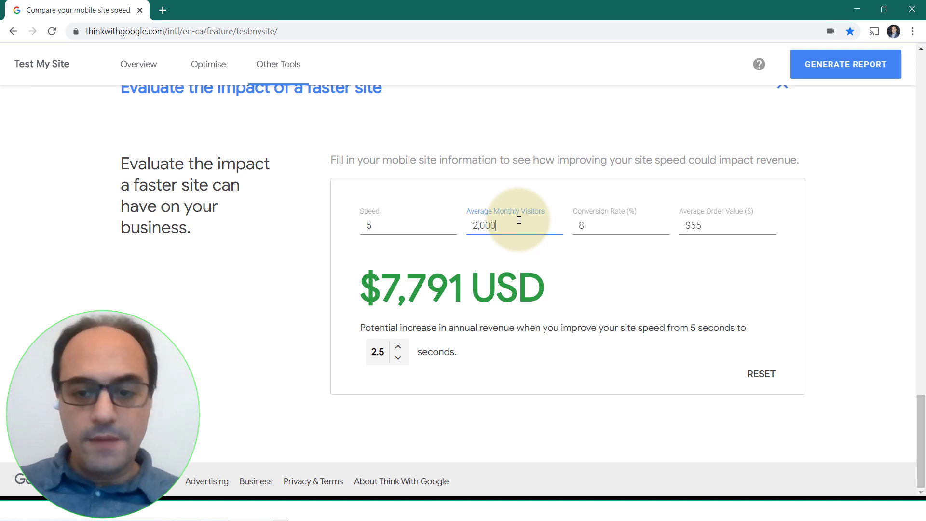
pyautogui.click(593, 223)
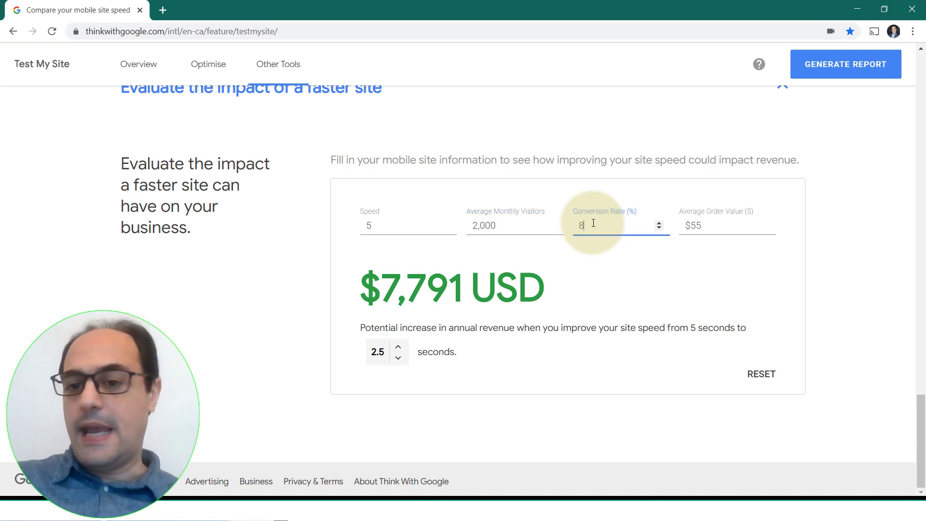
pyautogui.click(713, 228)
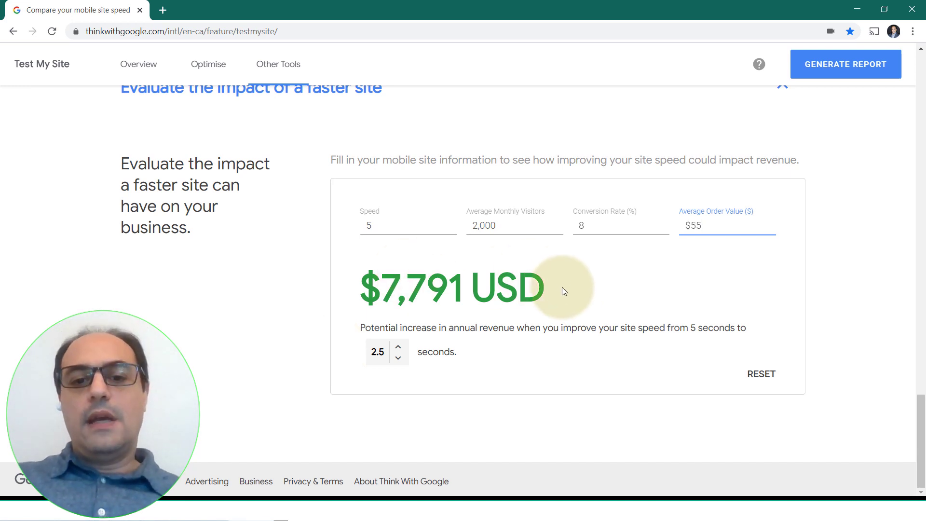
# Compare the potential annual revenue increase with the speed, conversion rate and order value it is based on
pyautogui.moveTo(548, 290); pyautogui.dragTo(340, 289)
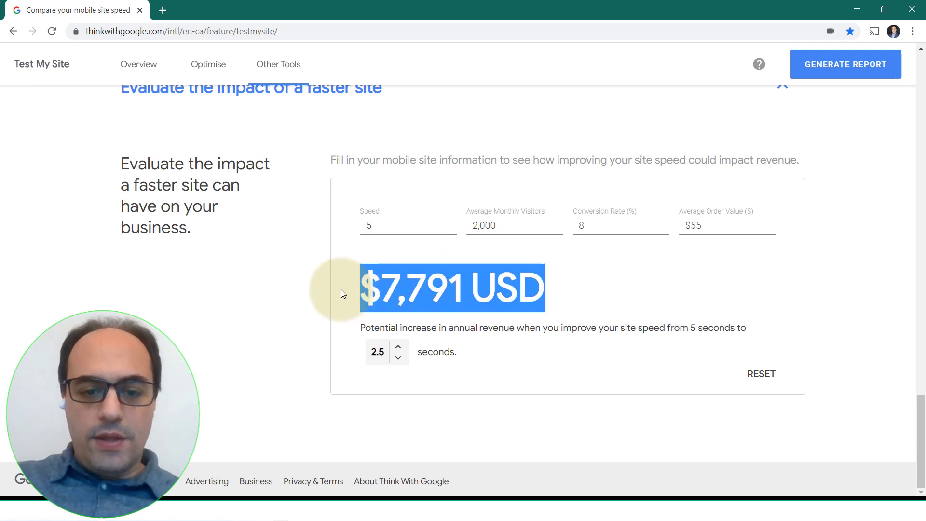
pyautogui.click(276, 312)
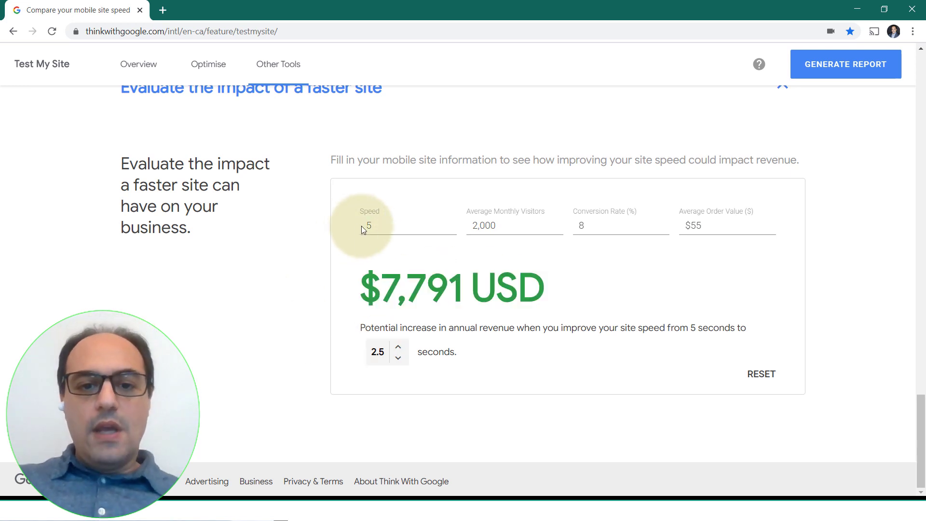
pyautogui.moveTo(377, 227); pyautogui.dragTo(357, 230)
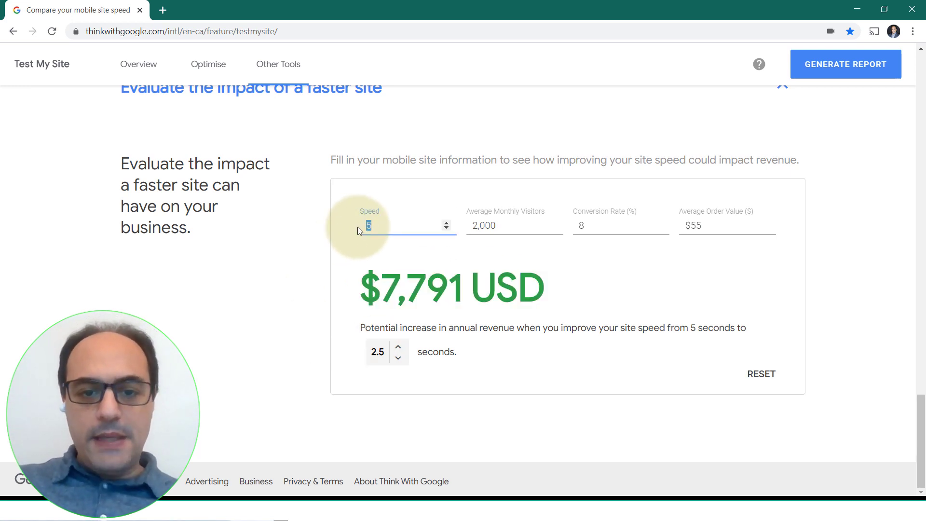
pyautogui.click(391, 224)
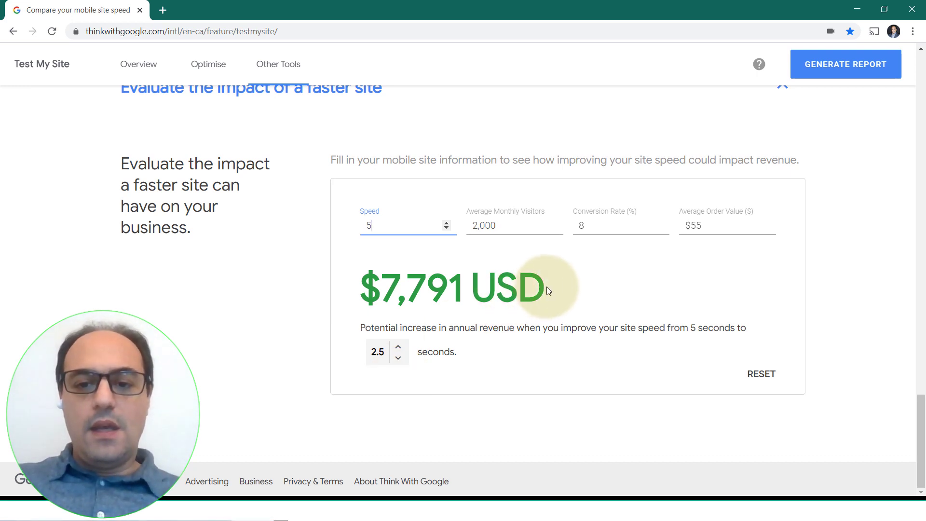
pyautogui.click(587, 225)
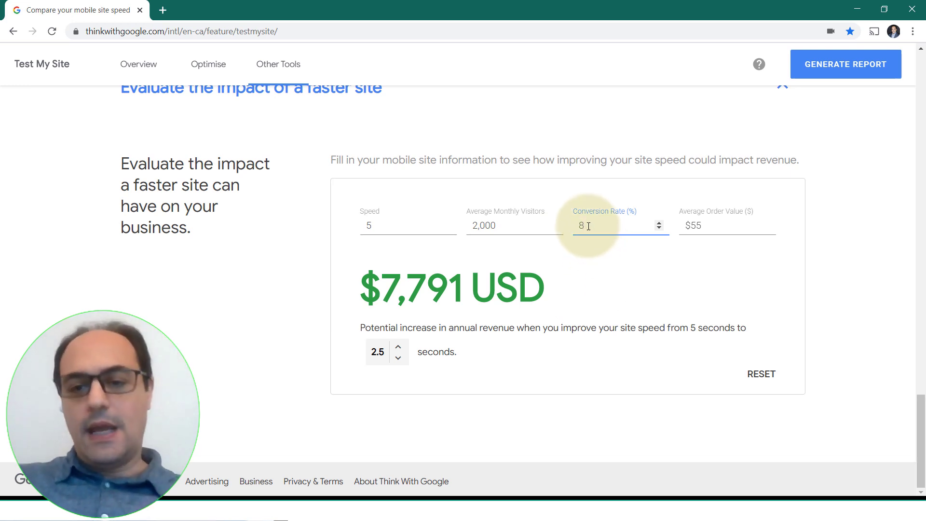
pyautogui.click(721, 220)
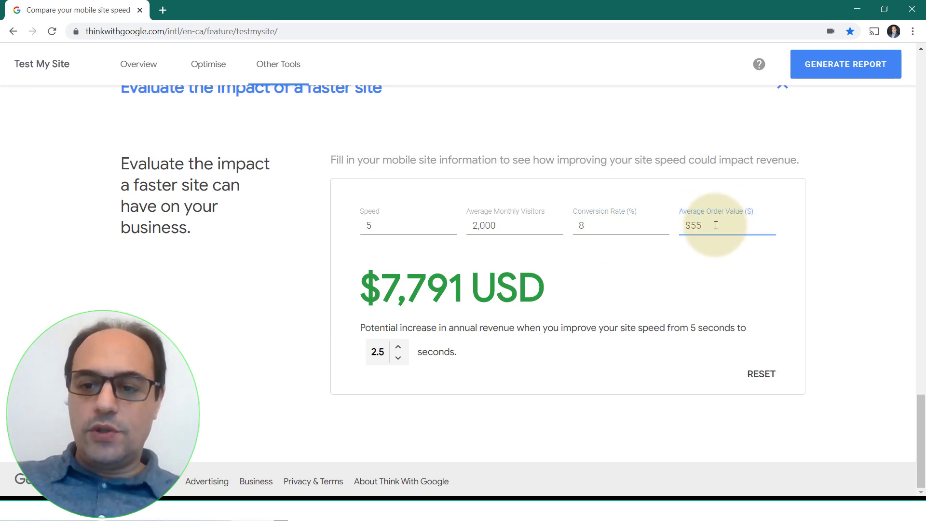
pyautogui.moveTo(554, 285); pyautogui.dragTo(311, 293)
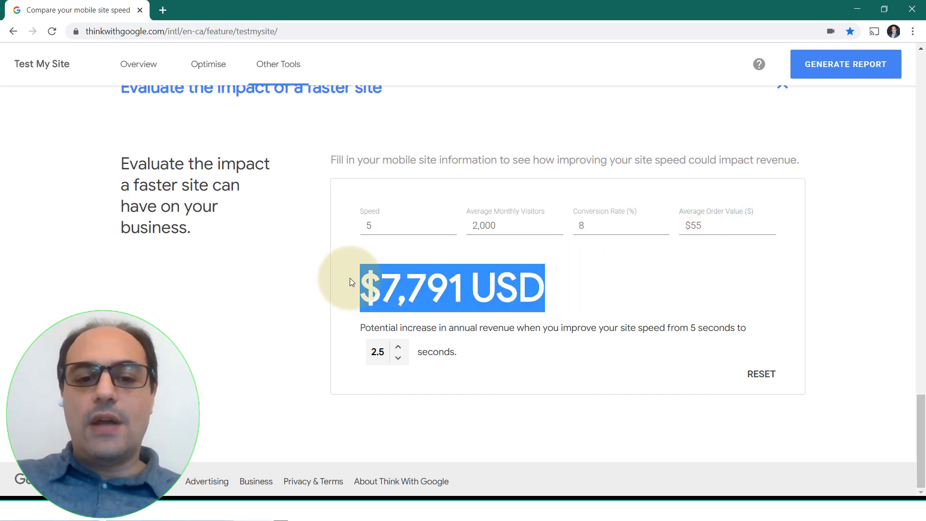
pyautogui.click(519, 278)
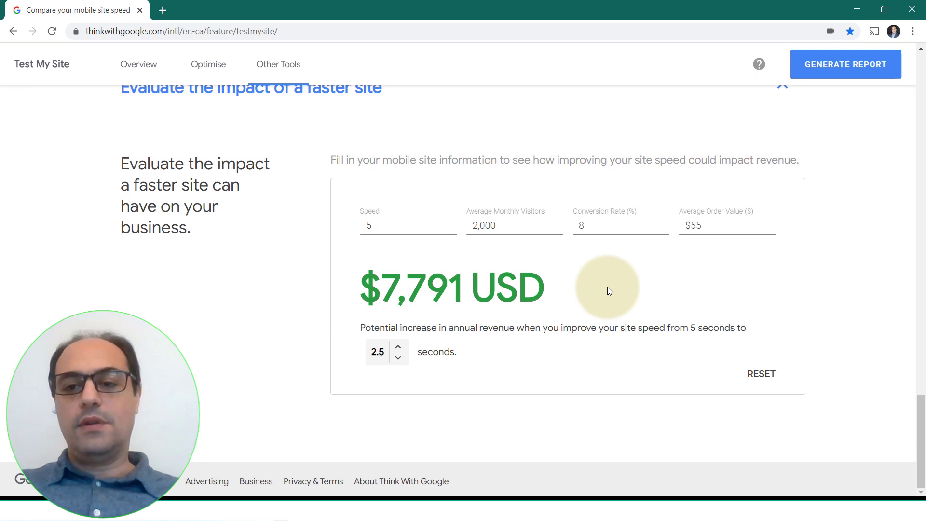
pyautogui.click(713, 225)
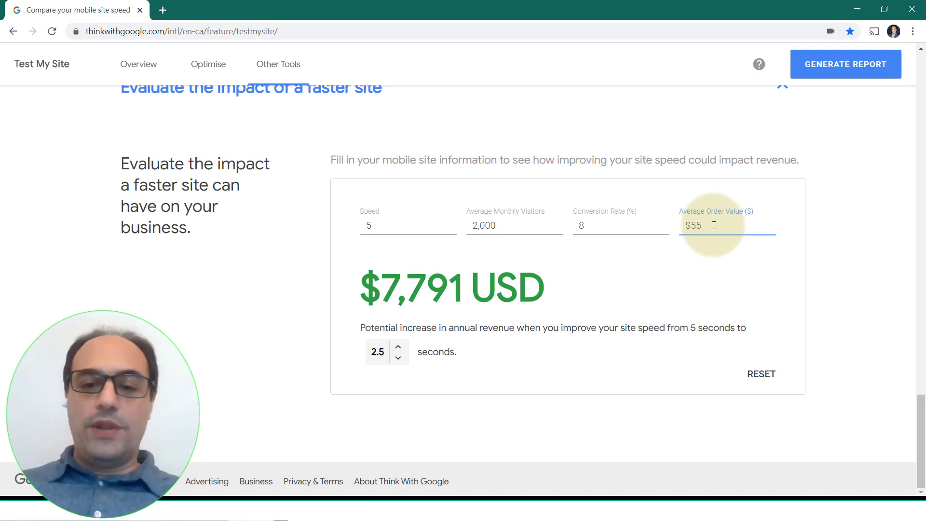
# Set the conversion rate in the faster-site impact calculator to 10%
pyautogui.click(594, 222)
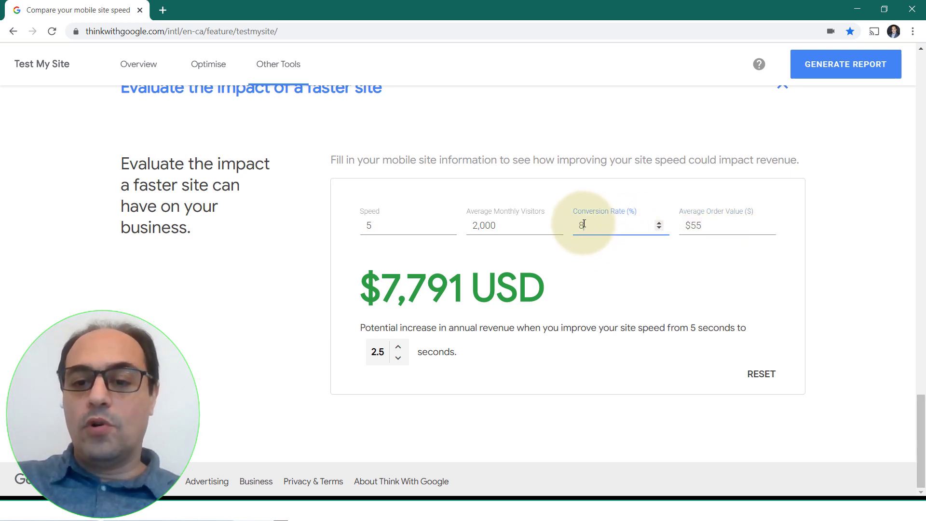
pyautogui.doubleClick(582, 224)
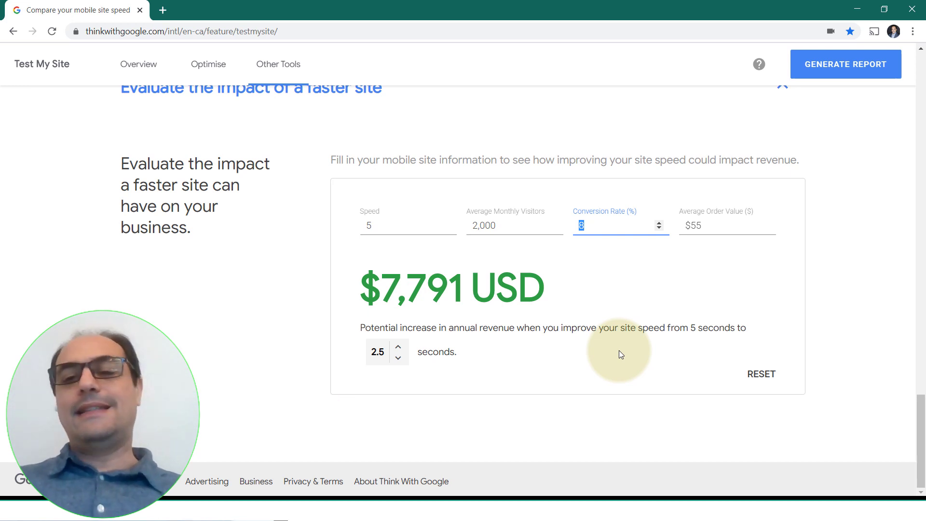
pyautogui.click(659, 224)
pyautogui.click(659, 224)
pyautogui.click(659, 223)
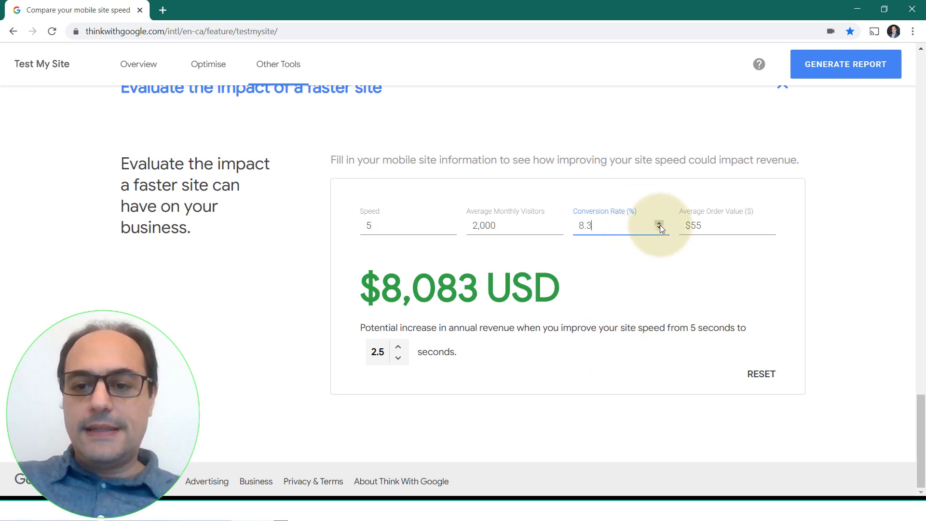
pyautogui.click(659, 224)
pyautogui.click(659, 223)
pyautogui.click(659, 224)
pyautogui.doubleClick(659, 224)
pyautogui.click(660, 224)
pyautogui.doubleClick(659, 223)
pyautogui.doubleClick(659, 224)
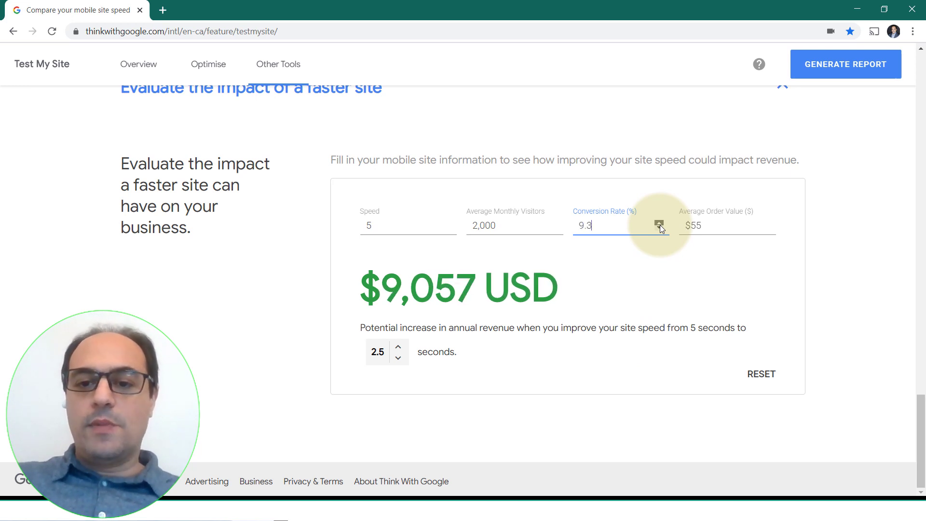
pyautogui.doubleClick(659, 224)
pyautogui.doubleClick(659, 224)
pyautogui.click(659, 224)
pyautogui.doubleClick(659, 224)
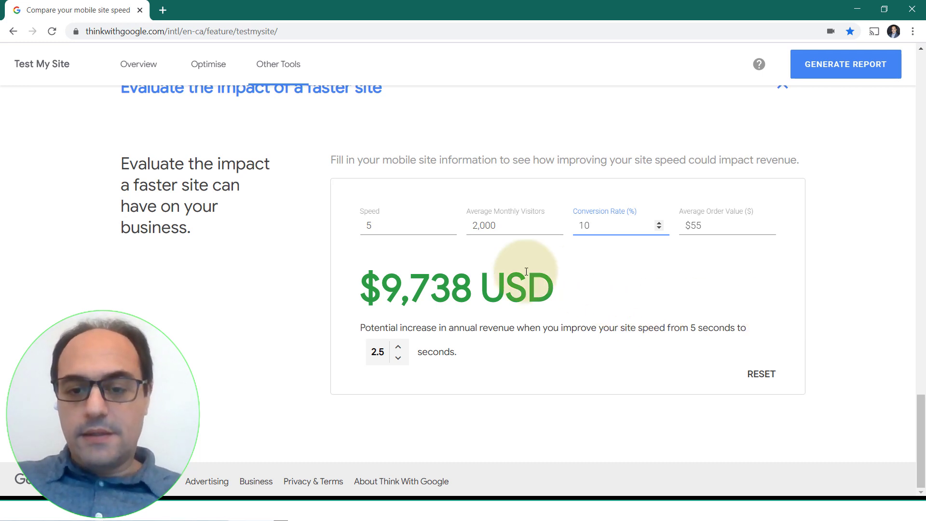
pyautogui.moveTo(379, 225); pyautogui.dragTo(354, 228)
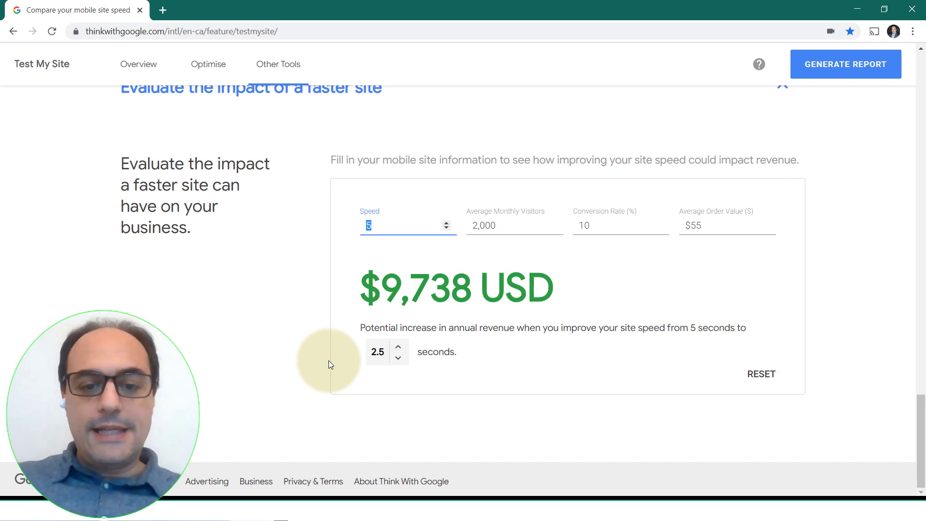
pyautogui.click(417, 403)
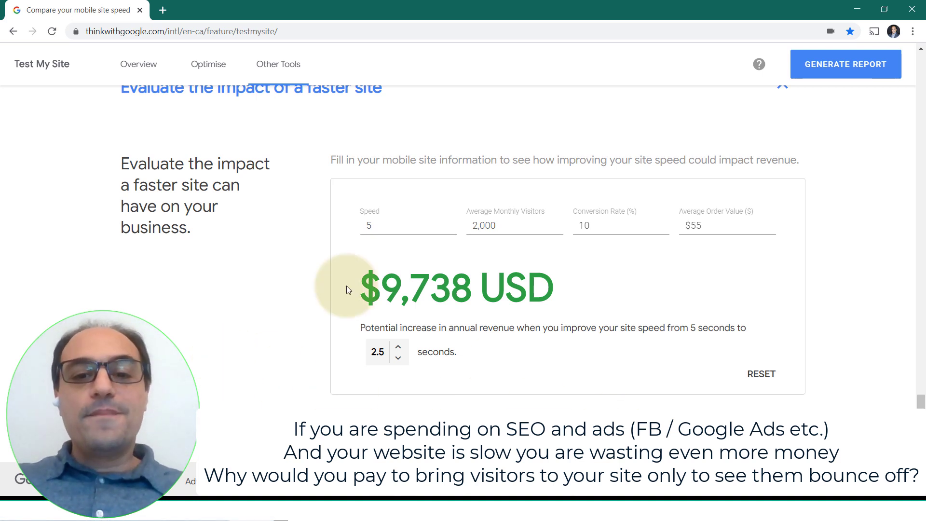
# Set the average monthly visitors to 1,000 and the conversion rate to 5% in the faster-site impact calculator
pyautogui.doubleClick(512, 223)
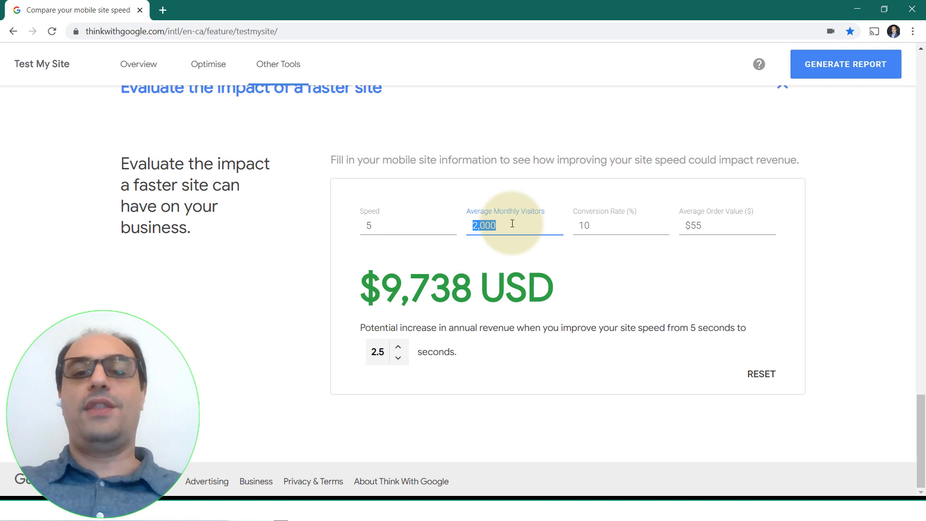
pyautogui.write('1000')
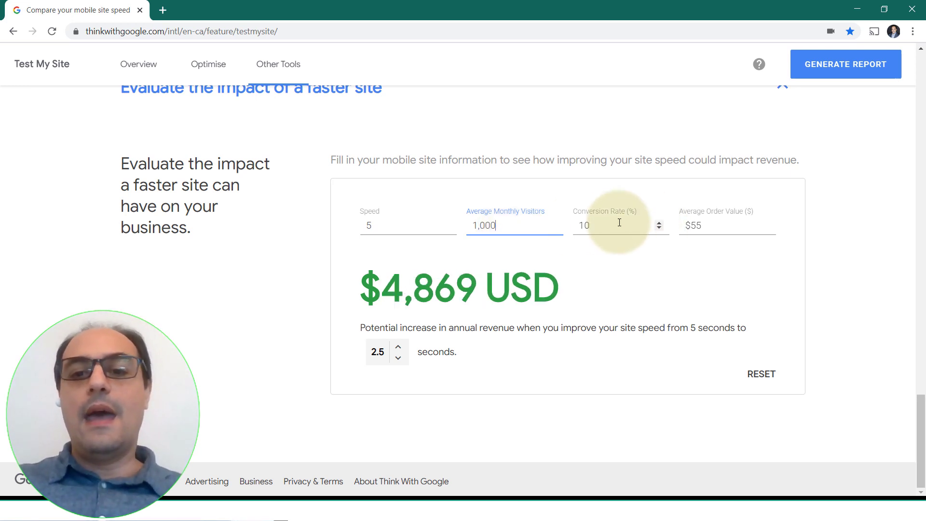
pyautogui.click(593, 225)
pyautogui.moveTo(592, 224); pyautogui.dragTo(576, 228)
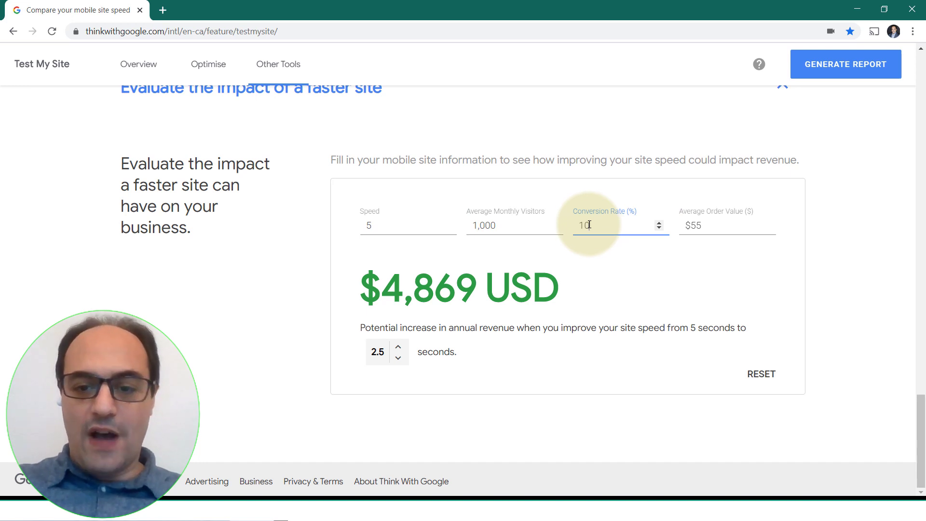
pyautogui.write('5')
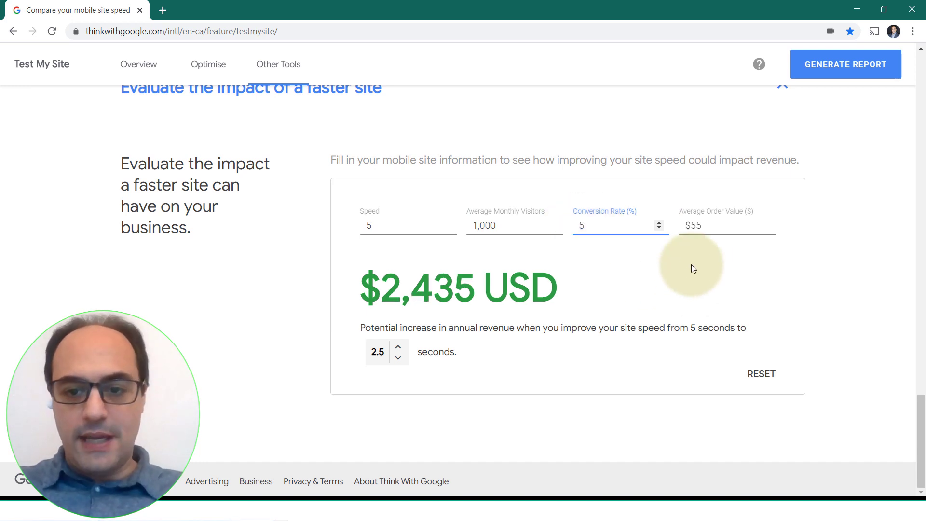
# Try an average order value of $199 in the impact calculator and replace it with $1,800
pyautogui.doubleClick(708, 225)
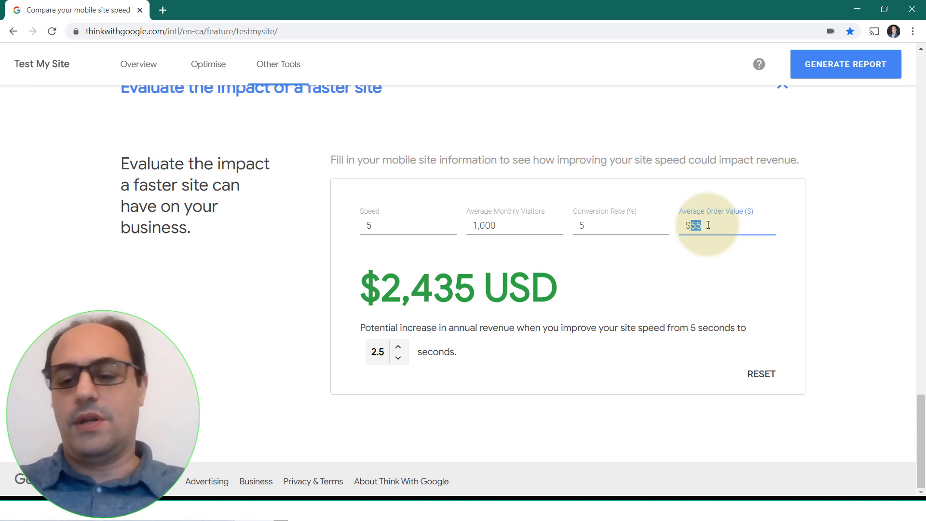
pyautogui.write('199')
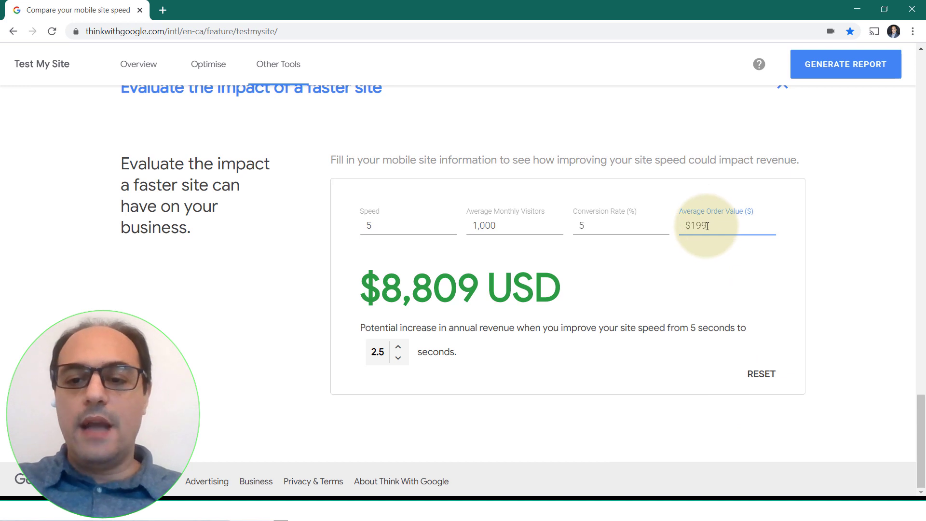
pyautogui.moveTo(715, 221); pyautogui.dragTo(671, 231)
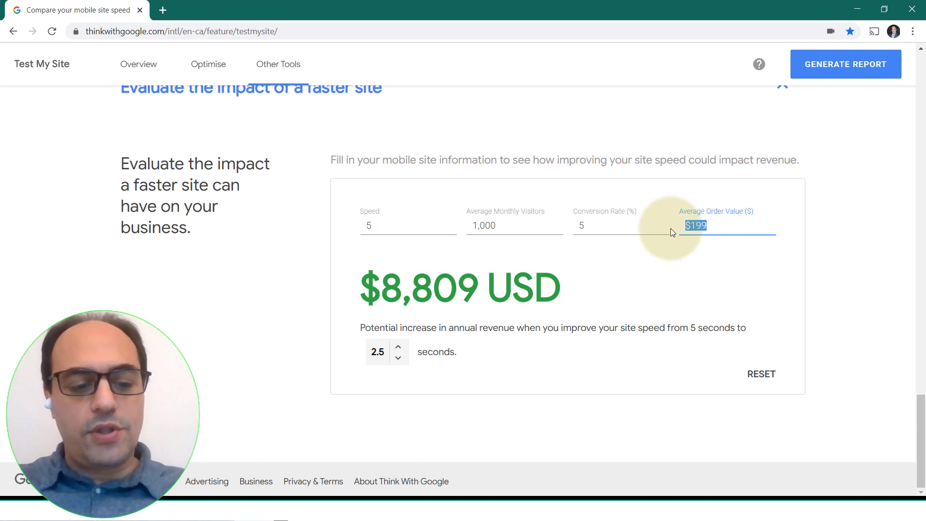
pyautogui.write('1,800')
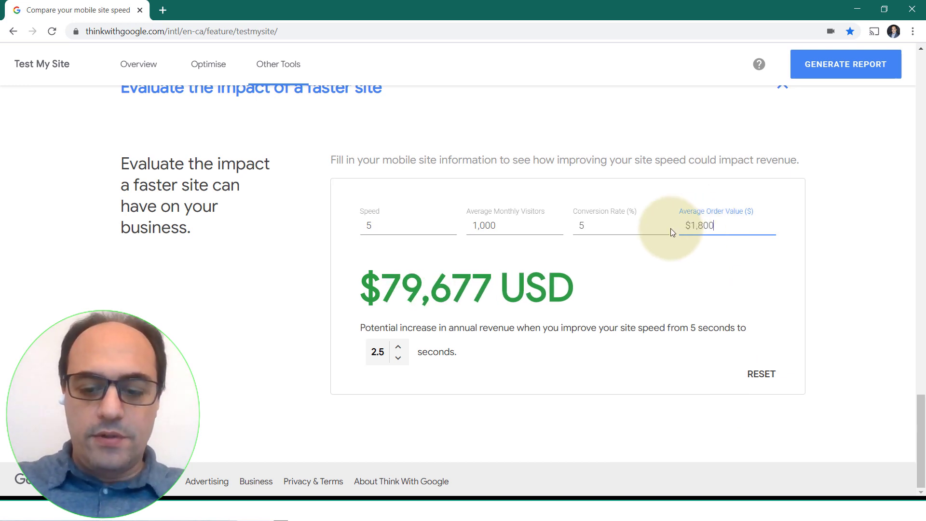